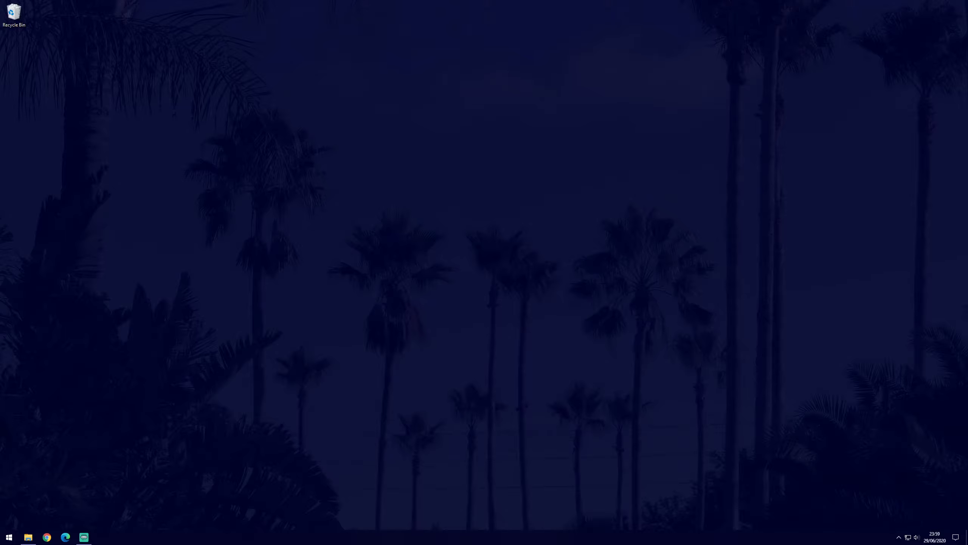
Step: Open the Mouse Pointer folder in File Explorer to check the source image
click(28, 537)
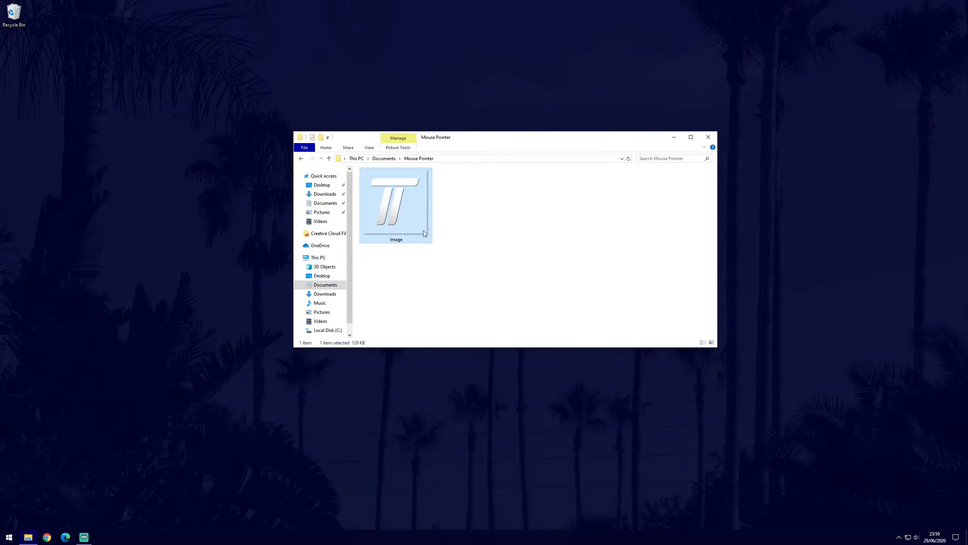
mouse_move(424, 232)
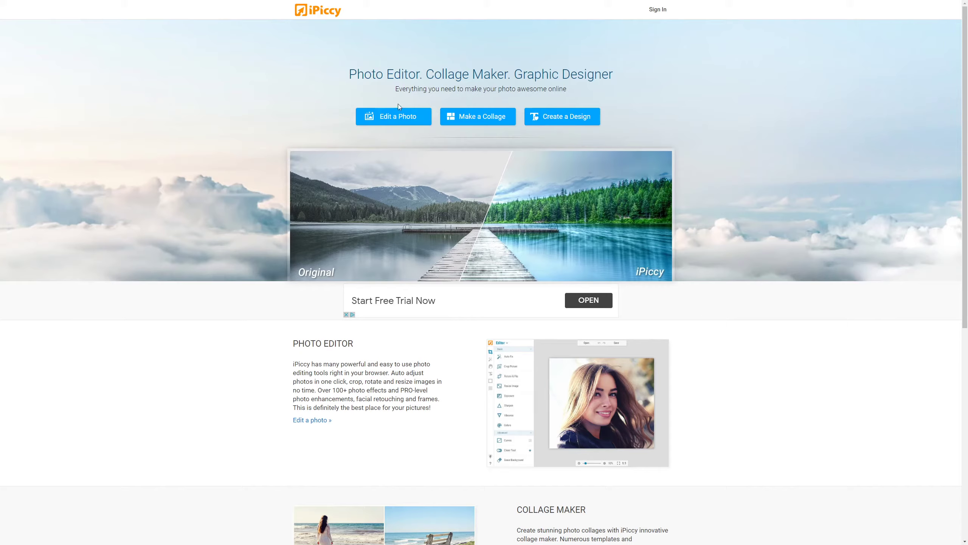
Step: Open the iPiccy photo editor in the browser, enabling Flash for the site
click(395, 121)
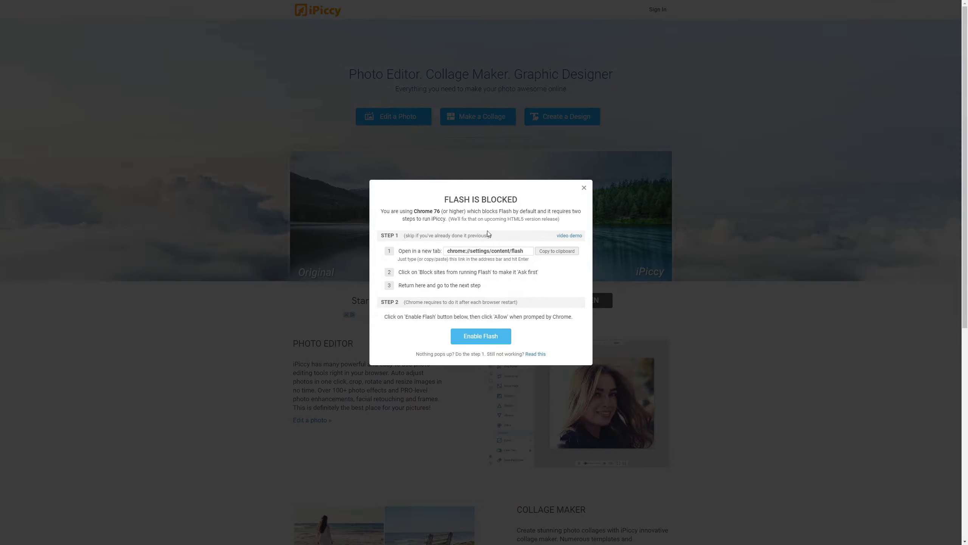
click(495, 338)
click(94, 54)
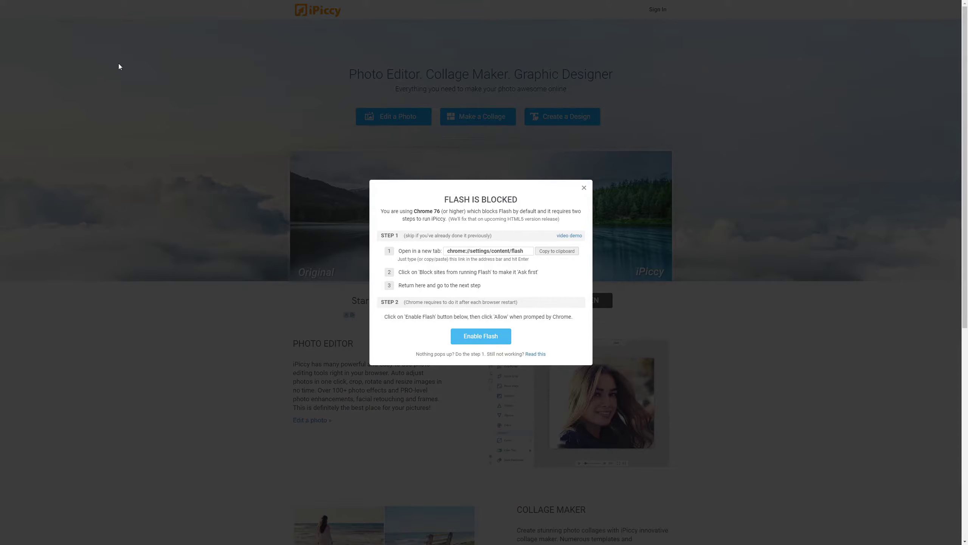
click(400, 117)
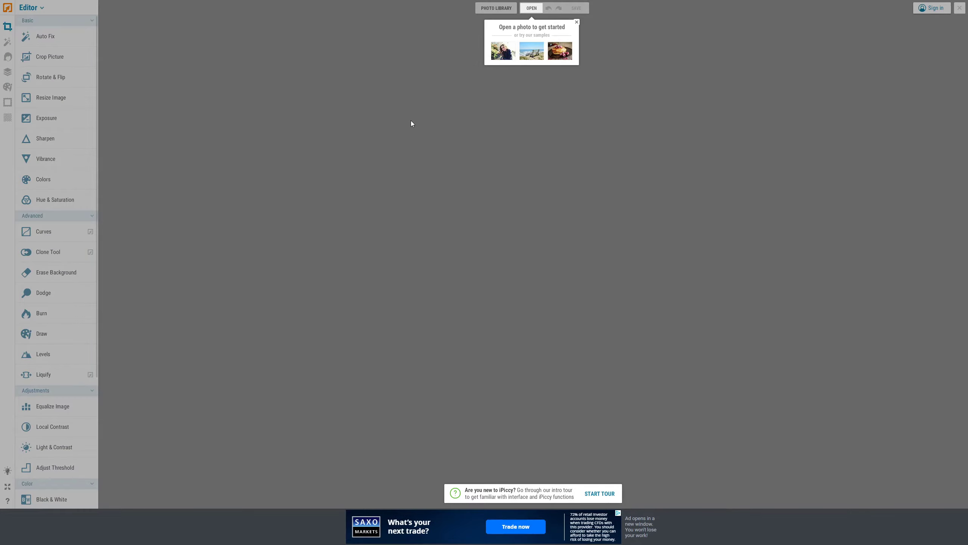
Step: Create a new transparent image with a custom canvas size of 45 x 50 px
click(531, 8)
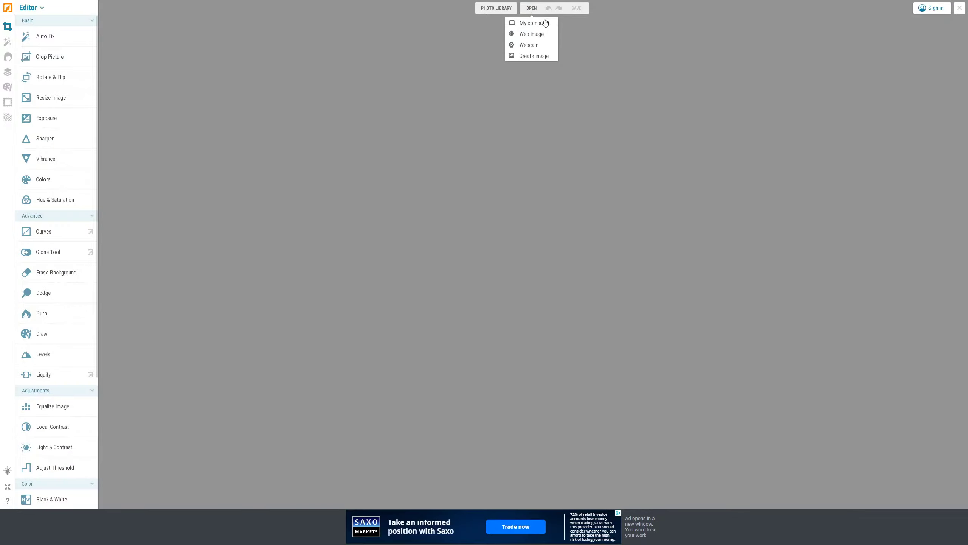
click(534, 57)
double_click(503, 231)
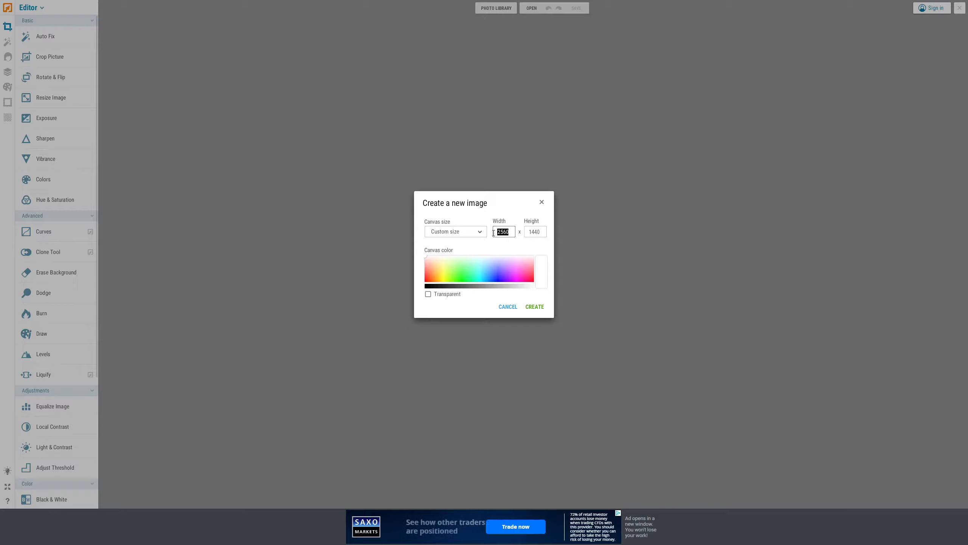
text(45)
double_click(539, 231)
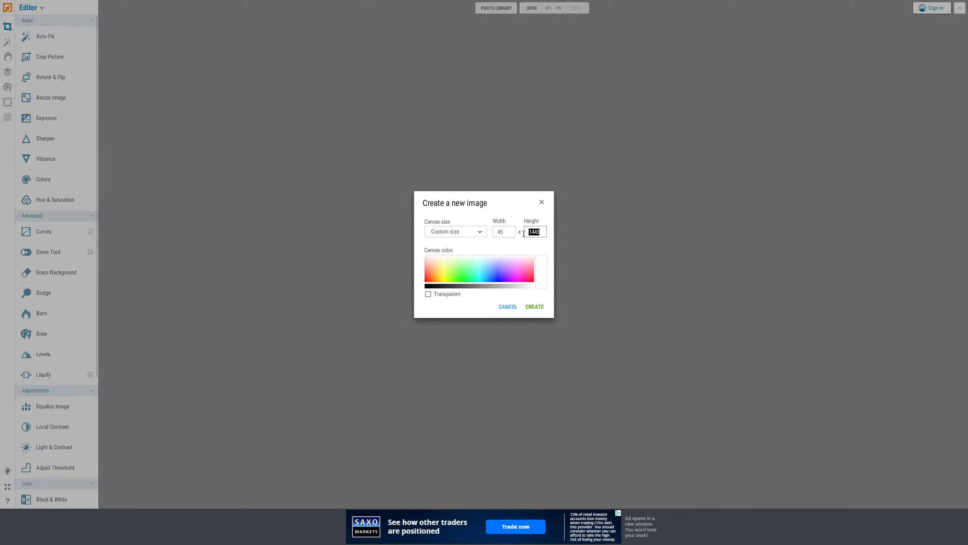
text(50)
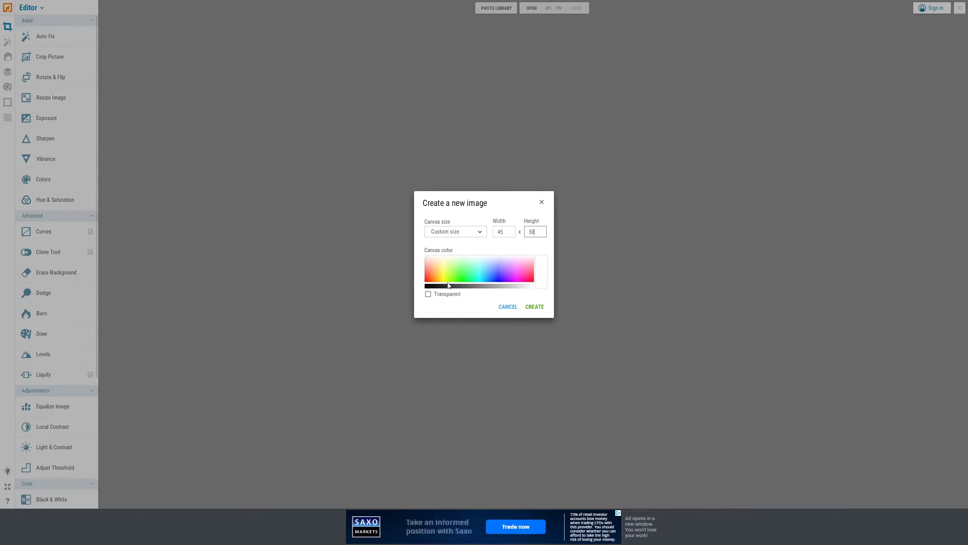
click(428, 295)
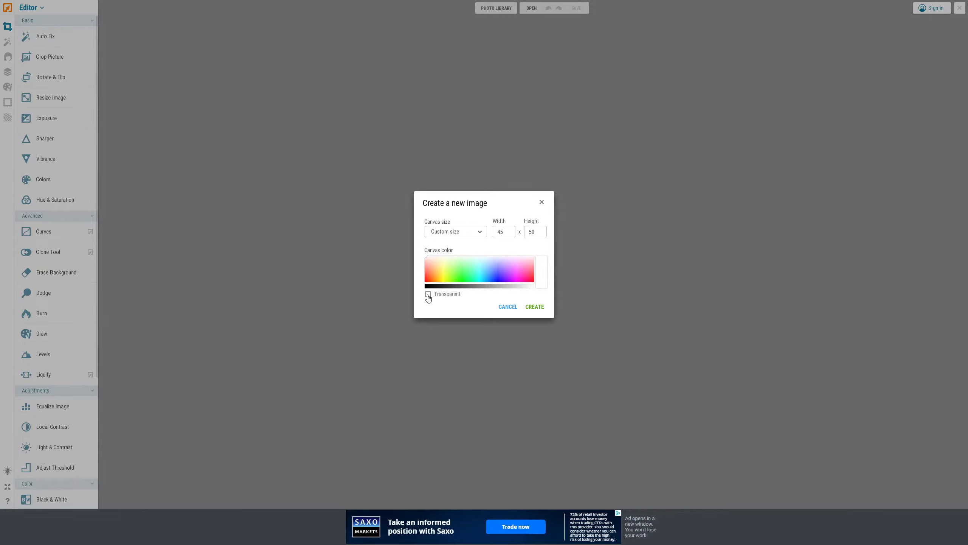
click(537, 307)
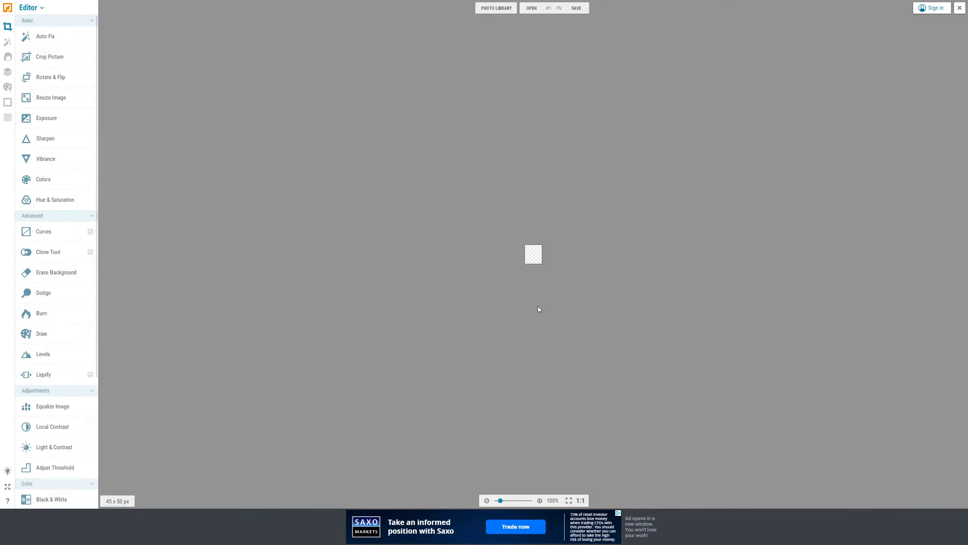
Step: Upload the file Image from the Mouse Pointer folder for use as a layer
scroll(540, 286, up, 5)
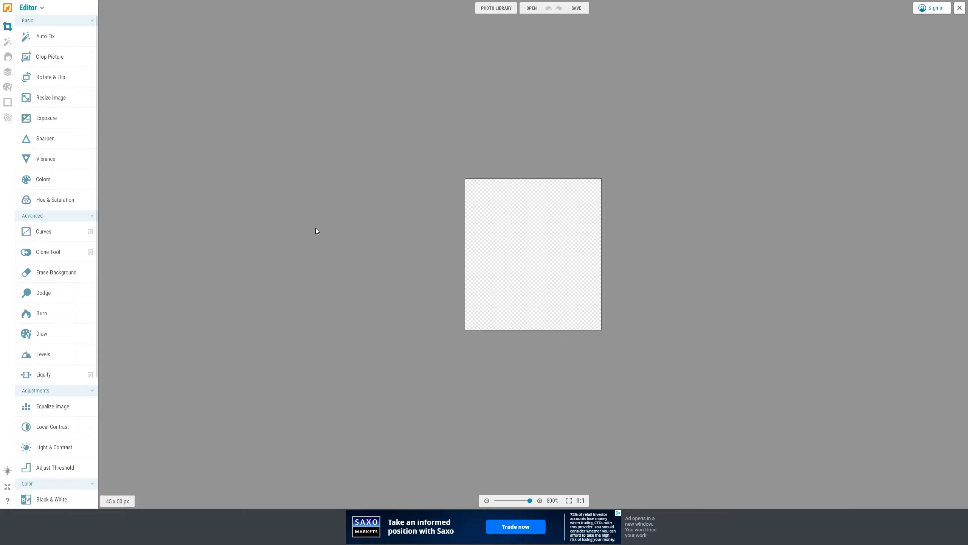
click(8, 74)
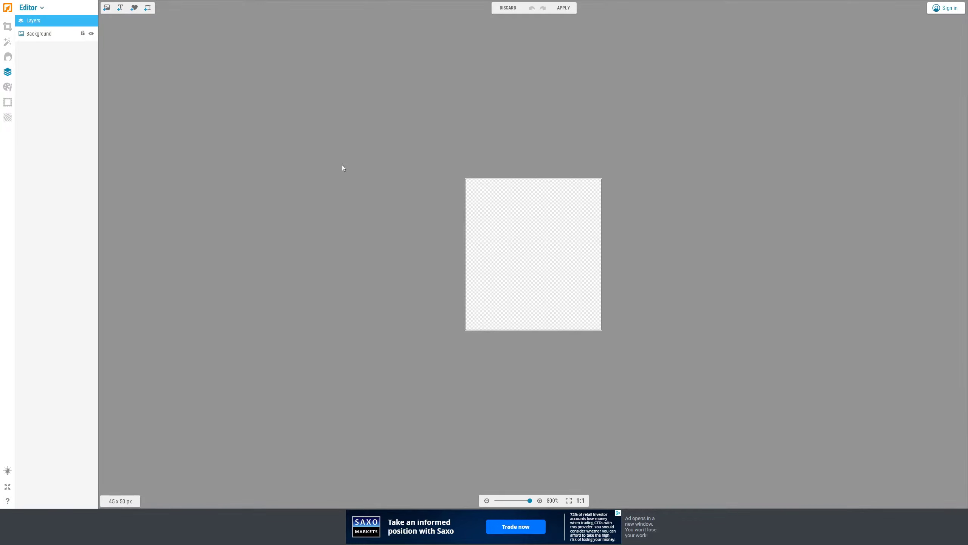
click(107, 7)
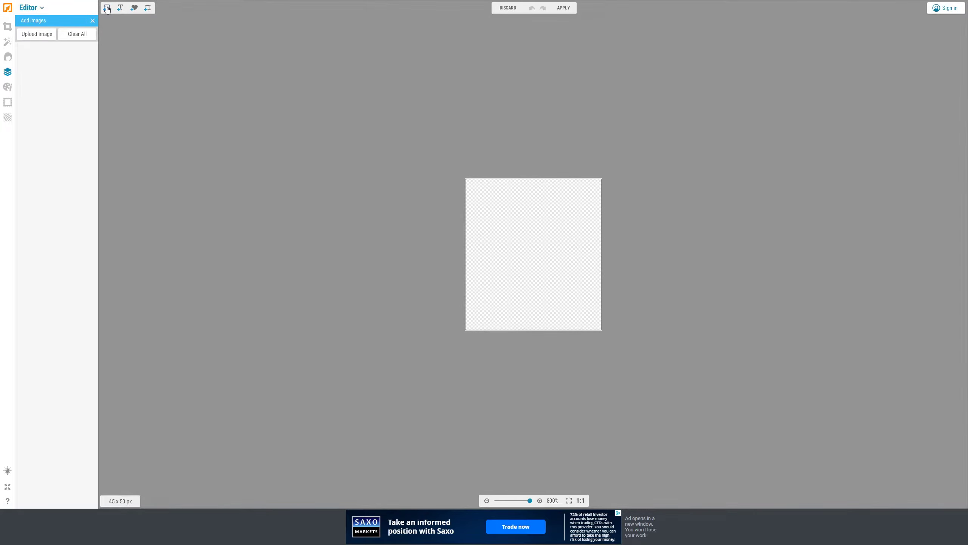
click(43, 35)
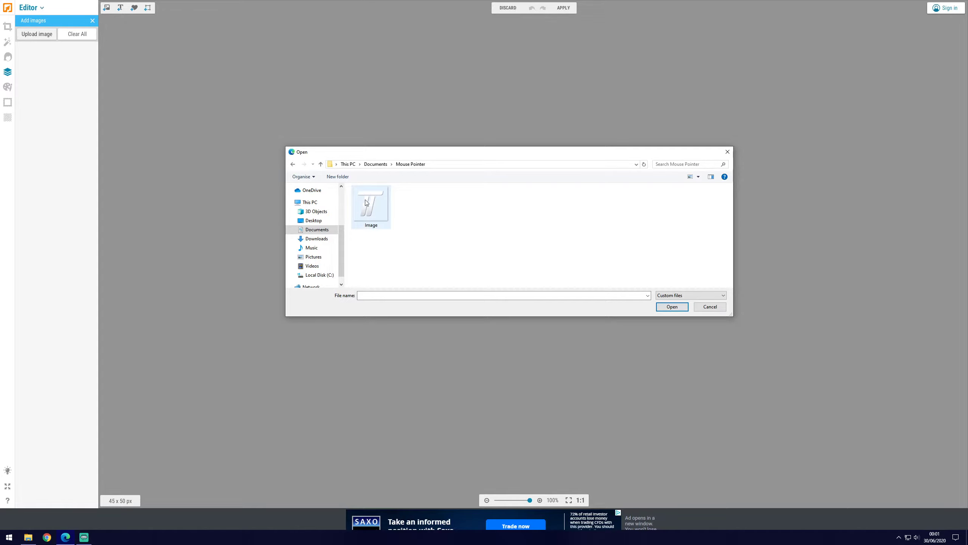
click(373, 207)
double_click(373, 207)
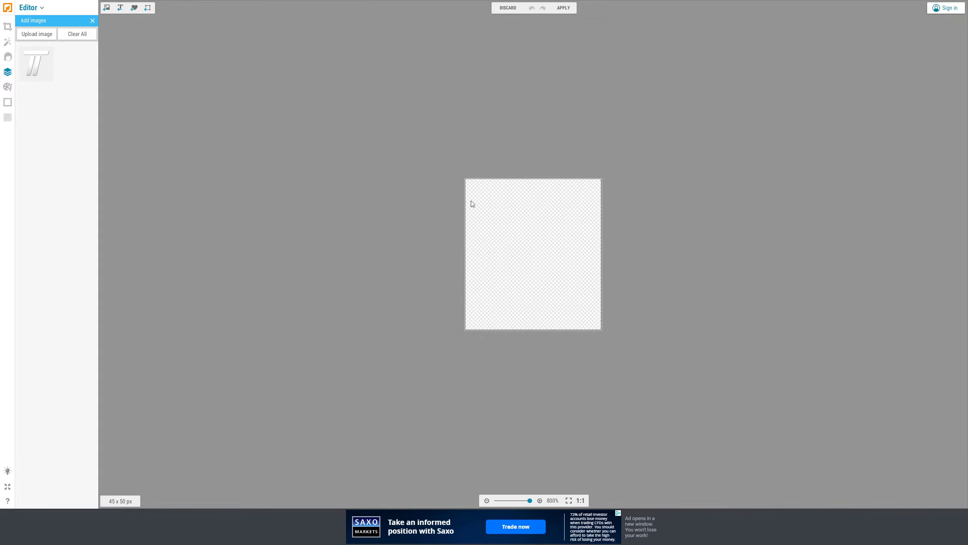
Step: Place the uploaded logo on the canvas, enlarged to about the full canvas width and centred, and flatten the layers
drag(33, 71, 534, 245)
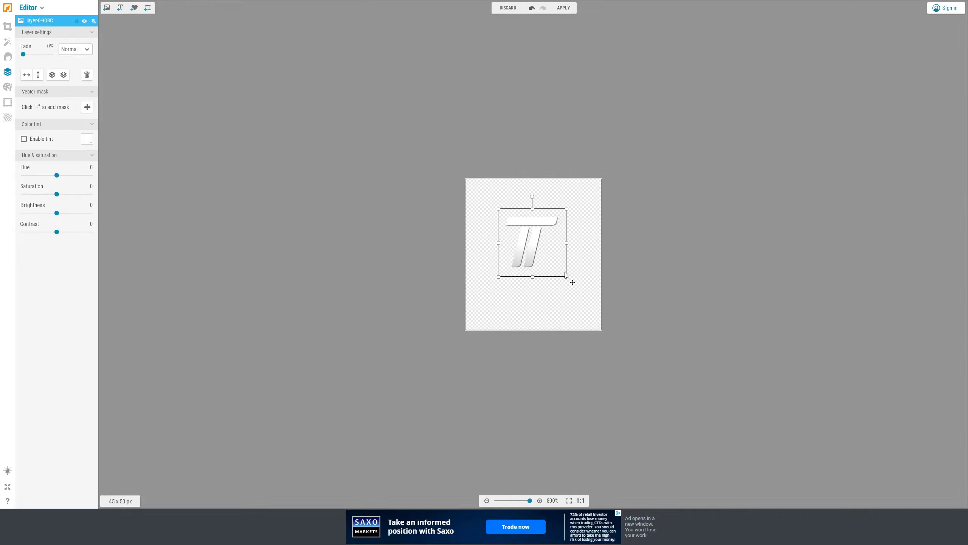
drag(568, 277, 675, 339)
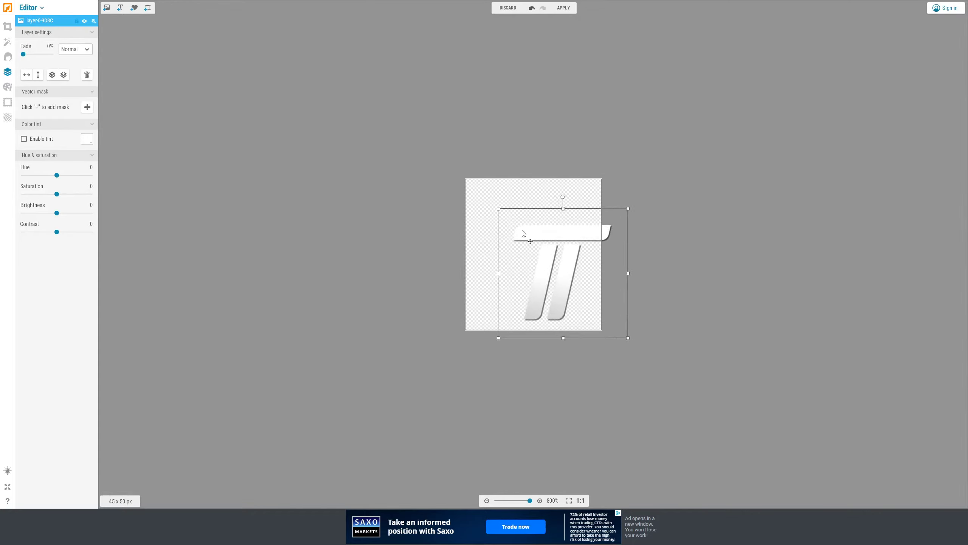
drag(491, 203, 502, 229)
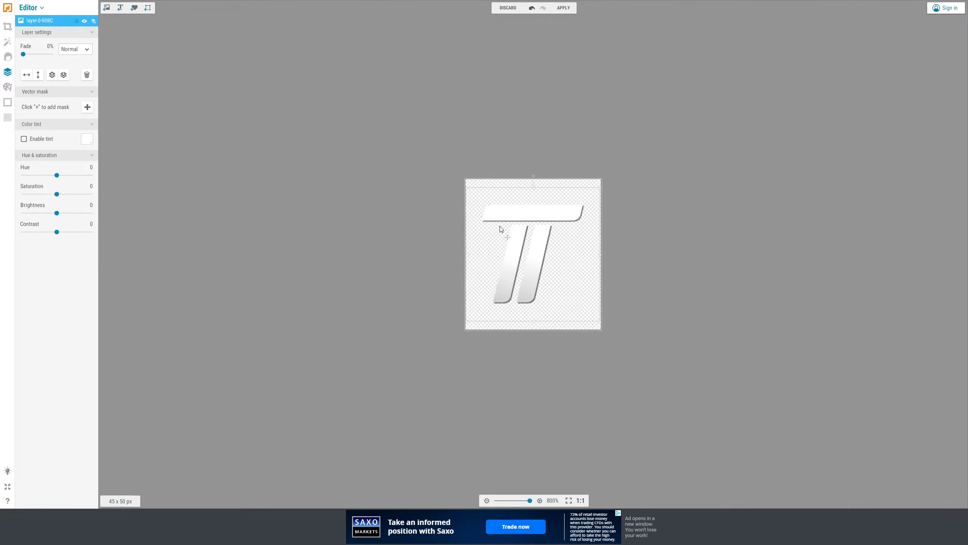
drag(501, 229, 502, 228)
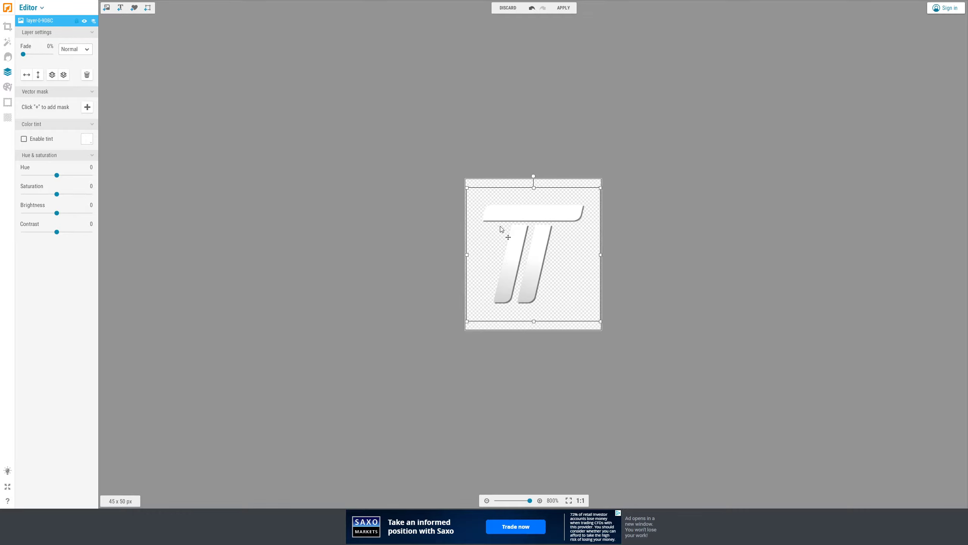
click(647, 241)
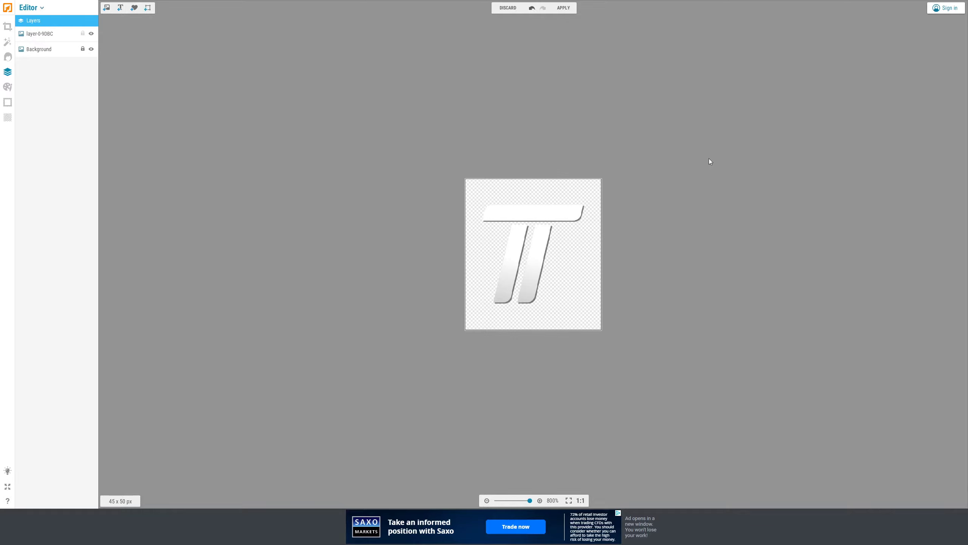
click(563, 8)
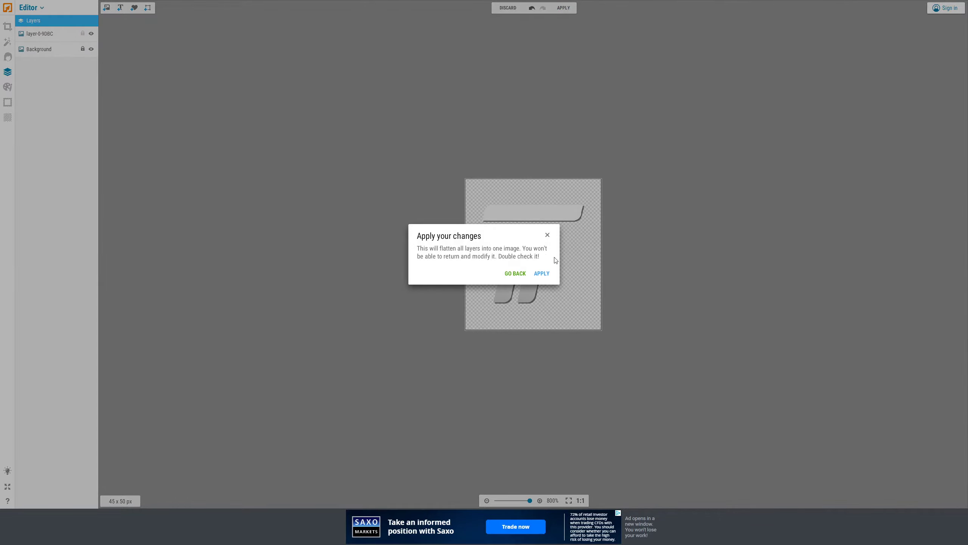
click(547, 275)
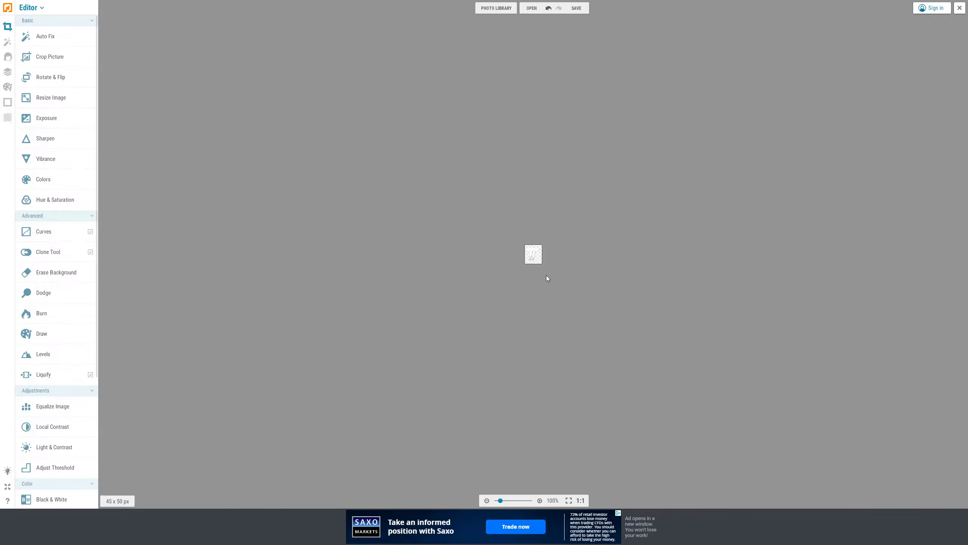
Step: Save the image to the computer as a .png named Mouse Pointer in the Mouse Pointer folder
click(577, 11)
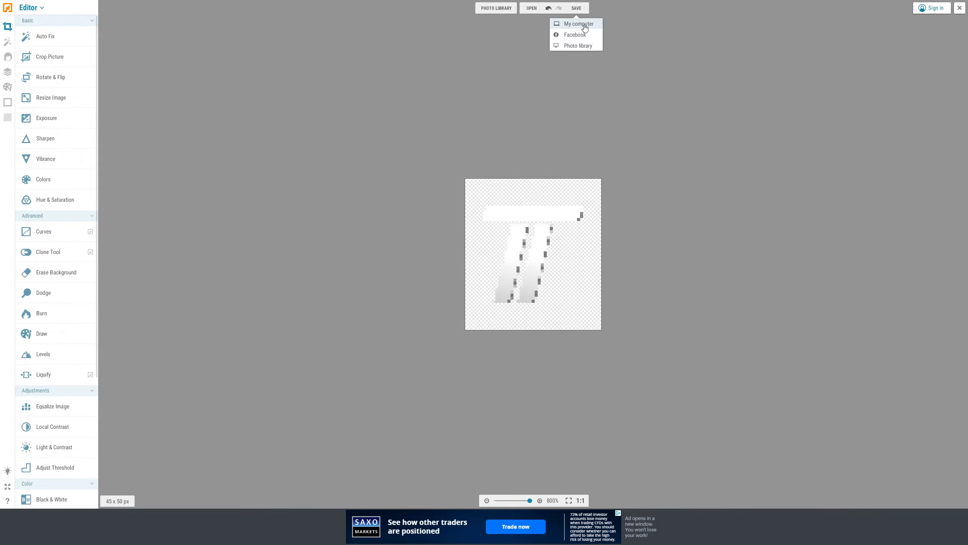
click(584, 25)
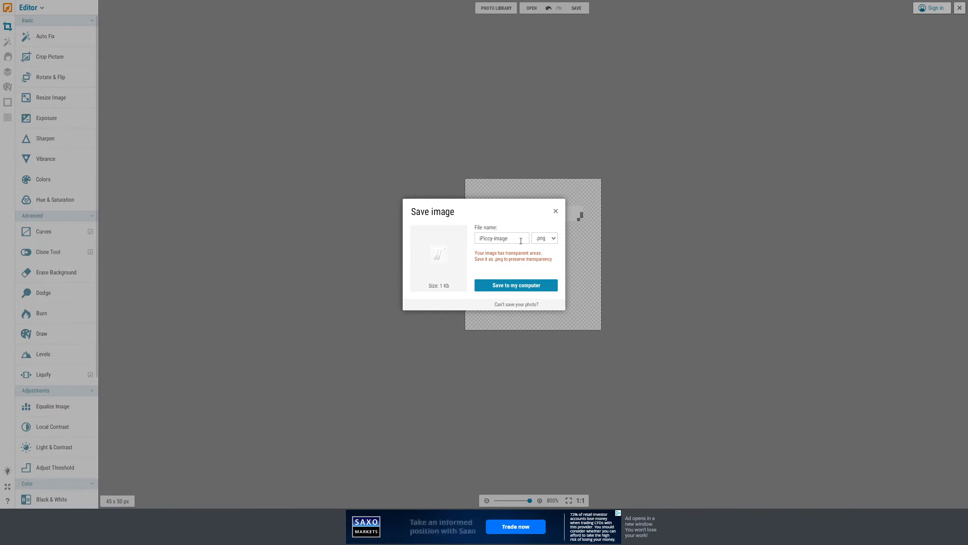
text(Mouse Pointer)
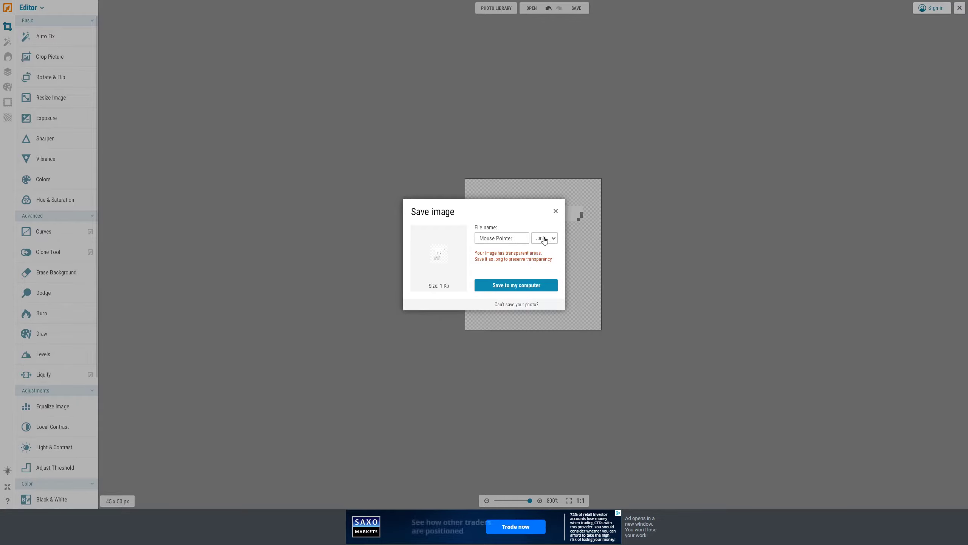
click(518, 287)
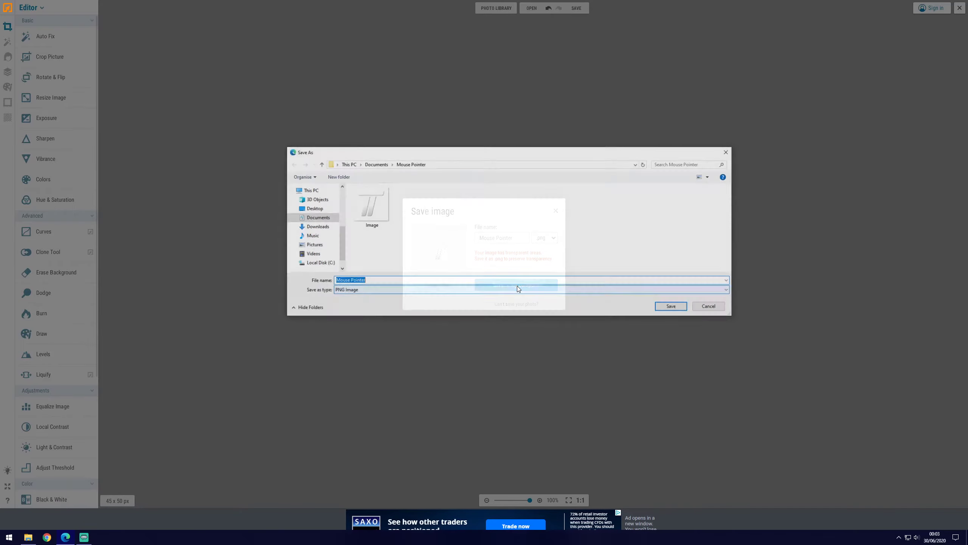
click(668, 307)
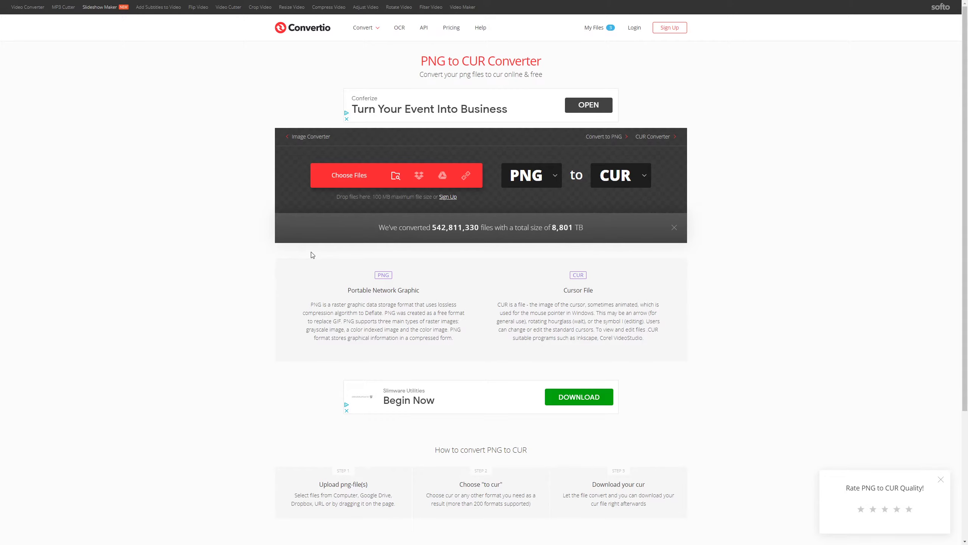
Step: Convert Mouse Pointer.png to CUR with Convertio's PNG to CUR Converter and download the converted file
click(350, 175)
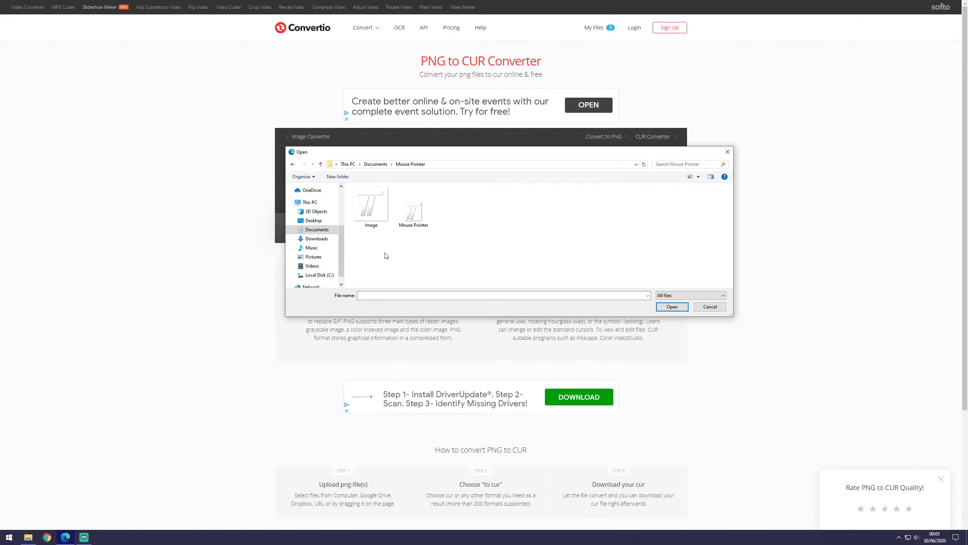
double_click(416, 216)
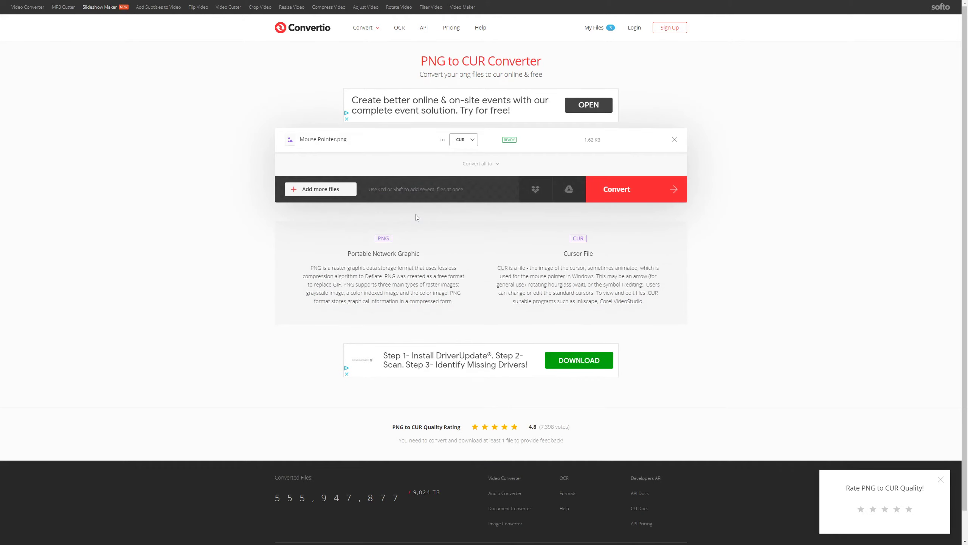
click(642, 195)
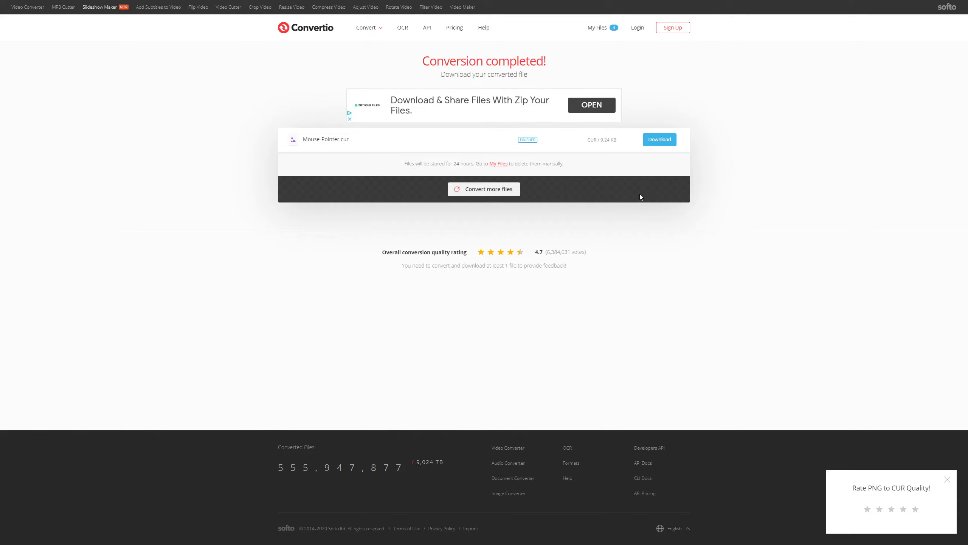
click(658, 146)
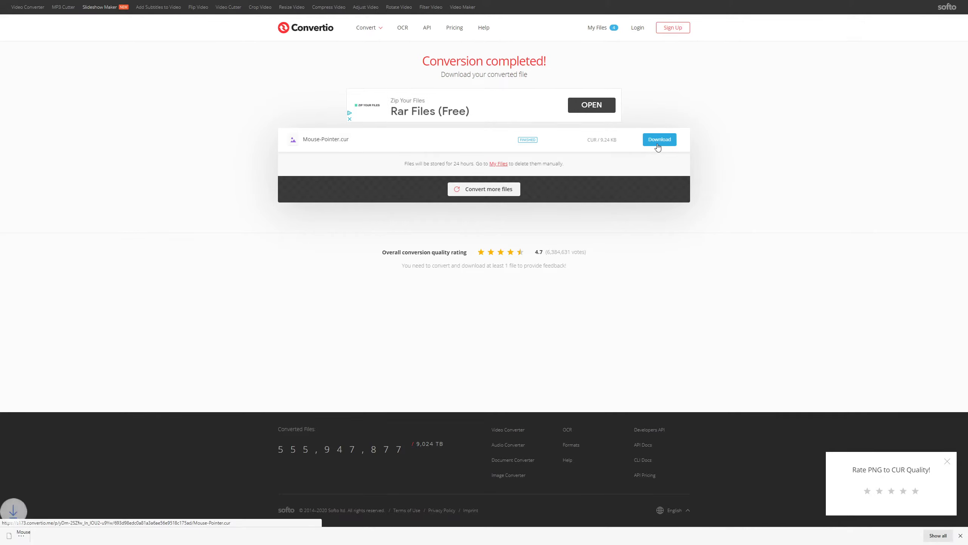
Step: Paste the converted cursor file into the Mouse Pointer folder in File Explorer
right_click(565, 227)
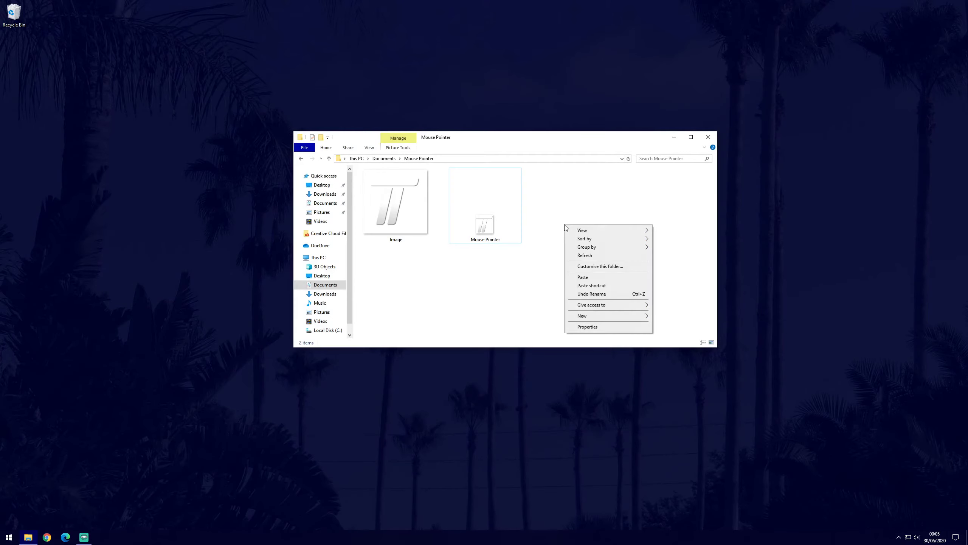
click(583, 277)
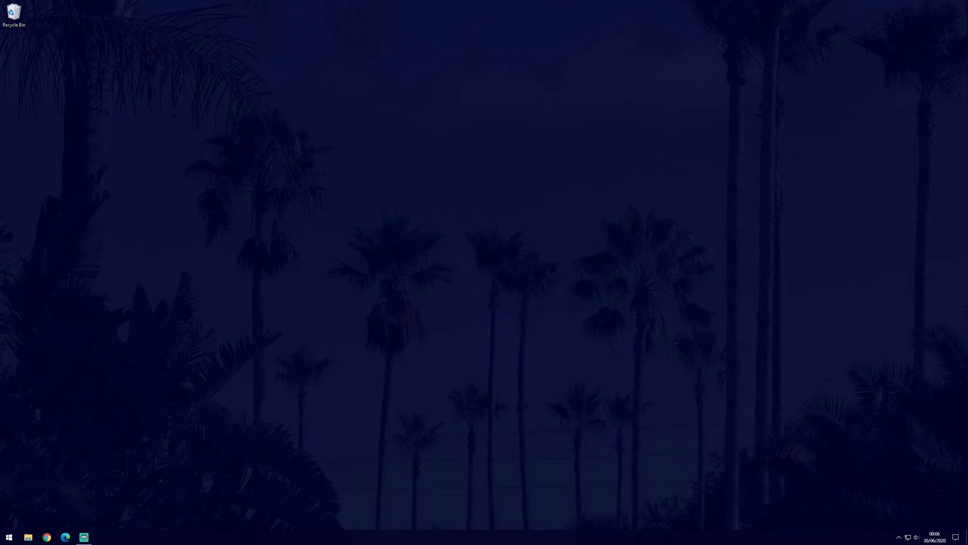
Step: Open the additional mouse options from the Mouse page of the device settings in Windows Settings
key(super)
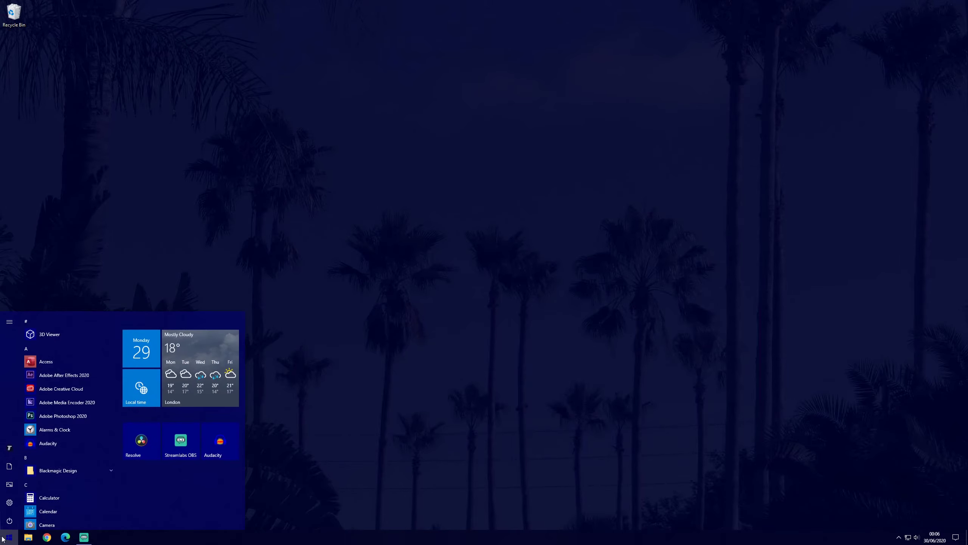
click(9, 502)
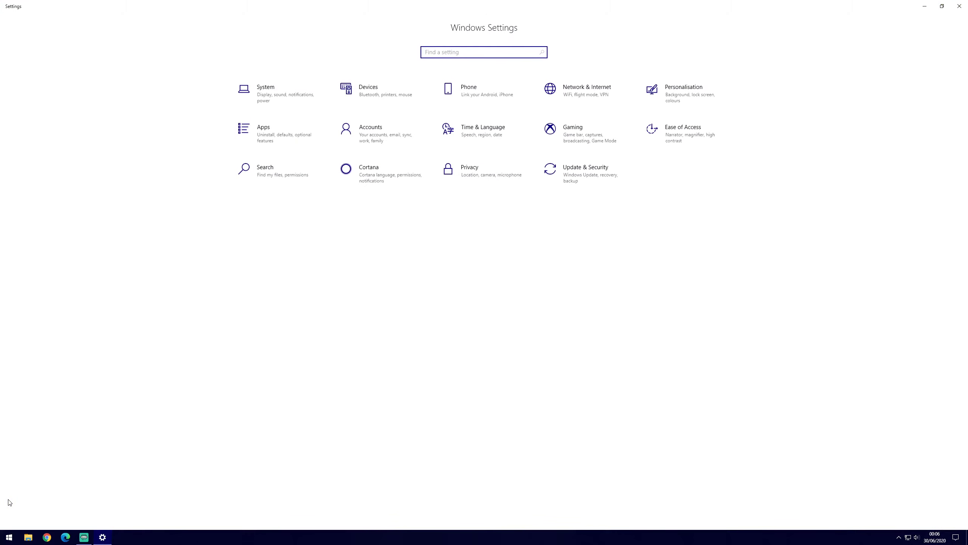
click(387, 88)
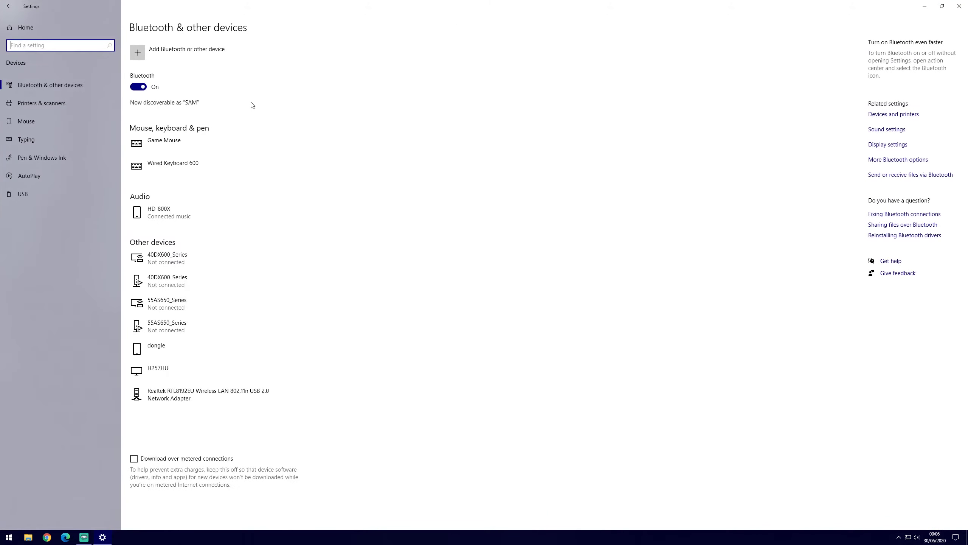
click(19, 122)
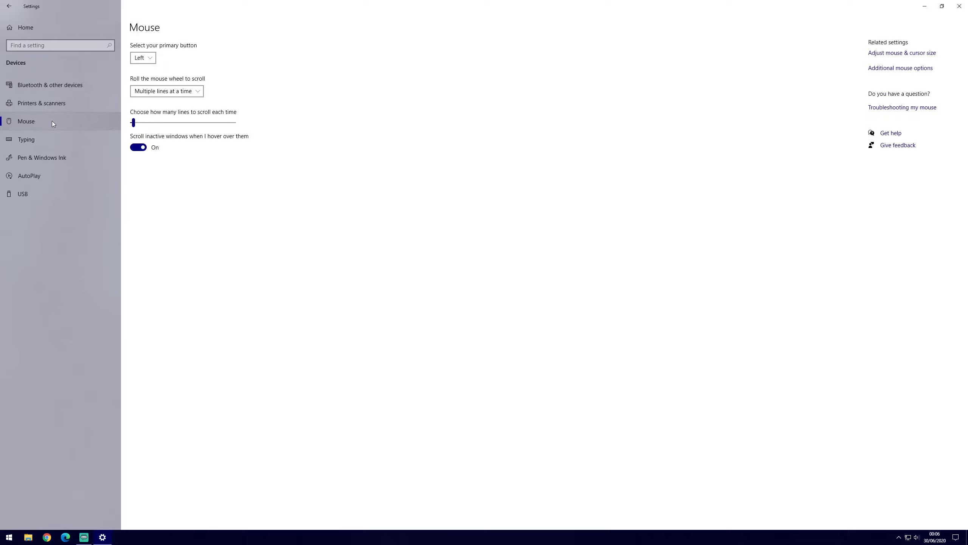
click(908, 70)
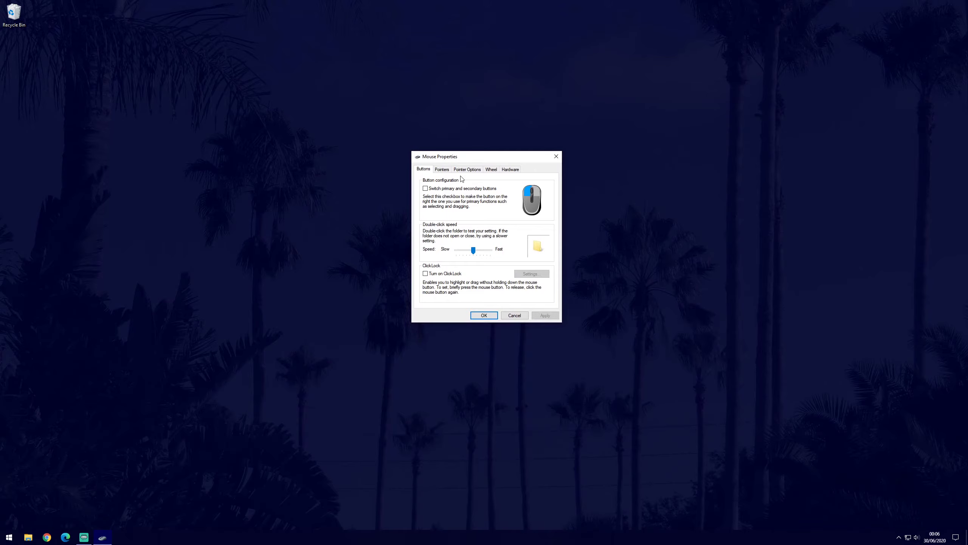
Step: Set the Normal Select pointer to the Mouse-Pointer cursor file from the Mouse Pointer folder and apply the change
click(445, 172)
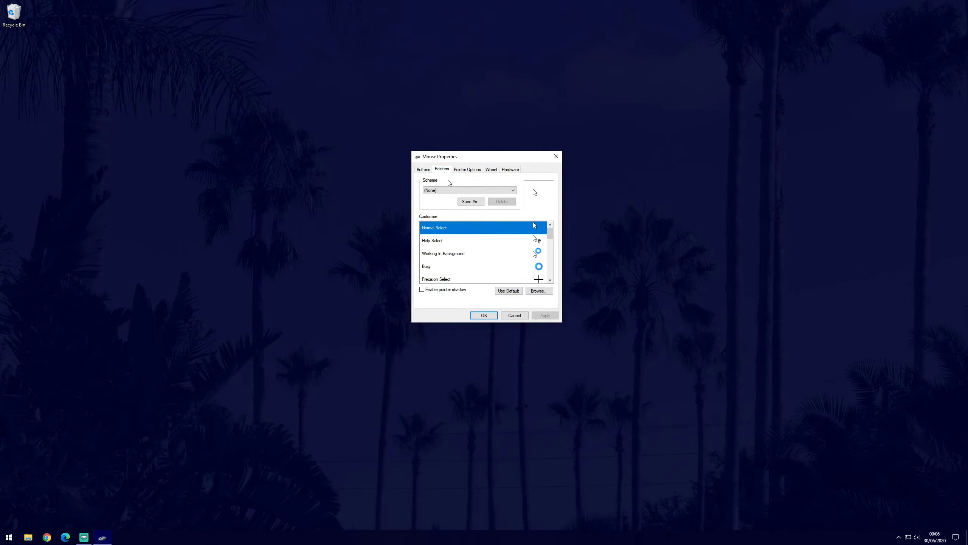
double_click(446, 230)
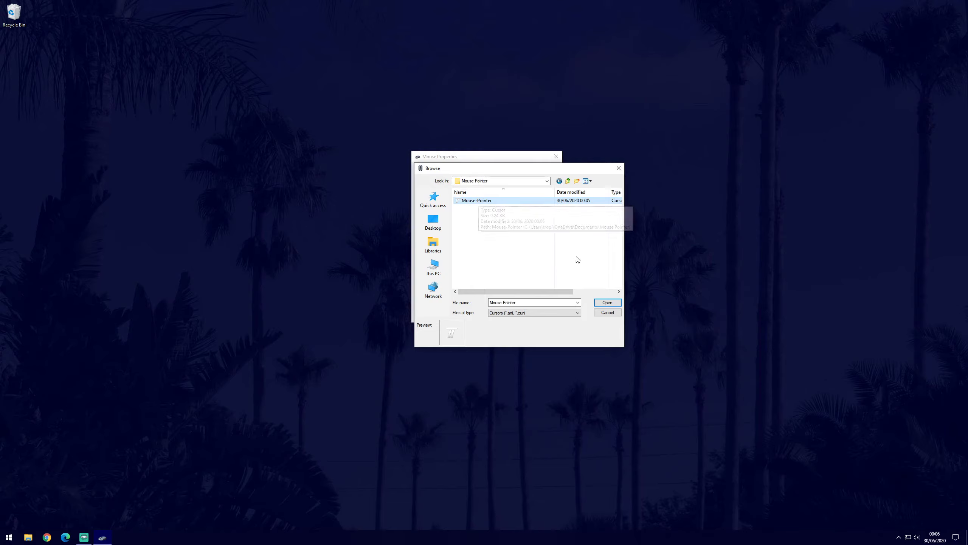
click(609, 303)
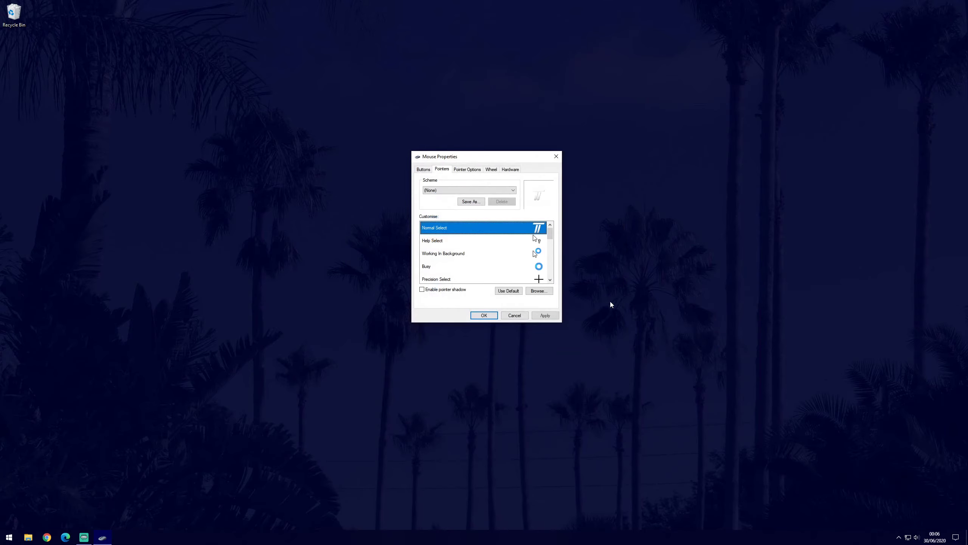
click(545, 315)
click(485, 316)
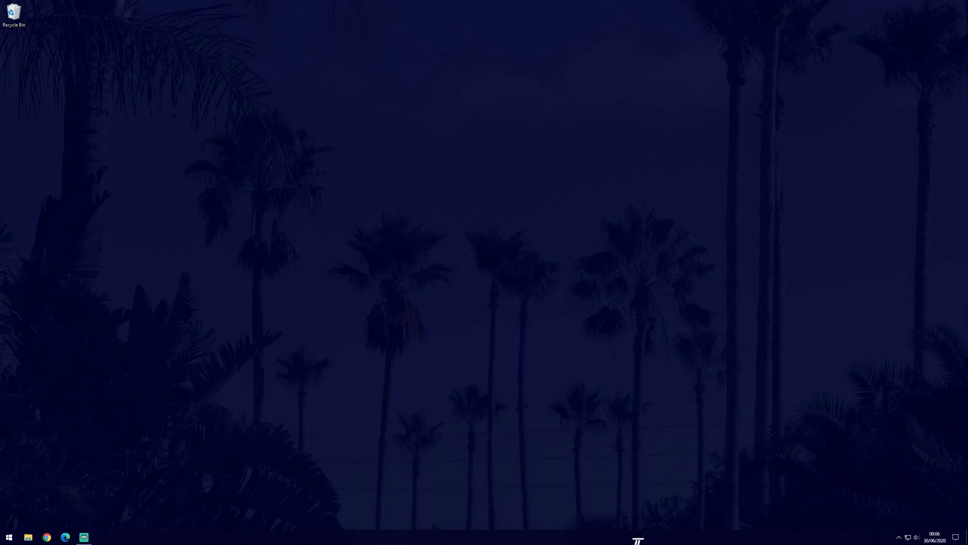